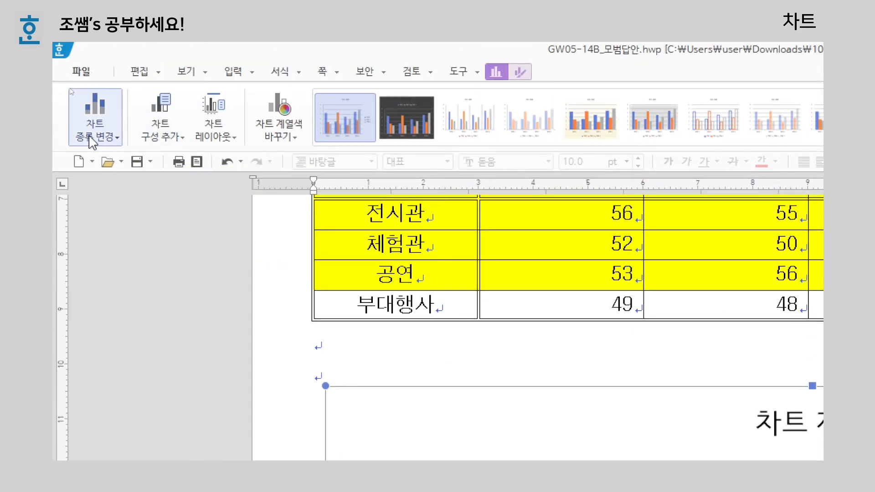
Set the chart type to the first, clustered vertical bar chart in the 세로 막대형 group
{"action": "left_click", "coordinate": [118, 136]}
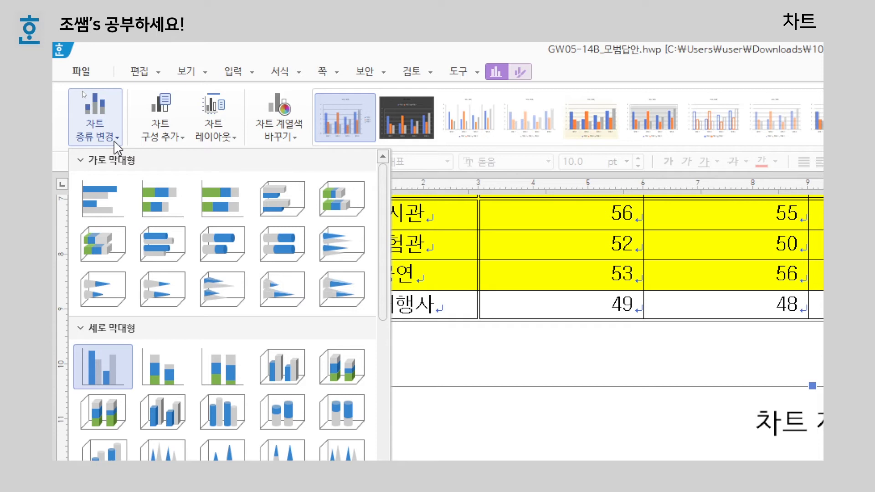
{"action": "left_click", "coordinate": [108, 387]}
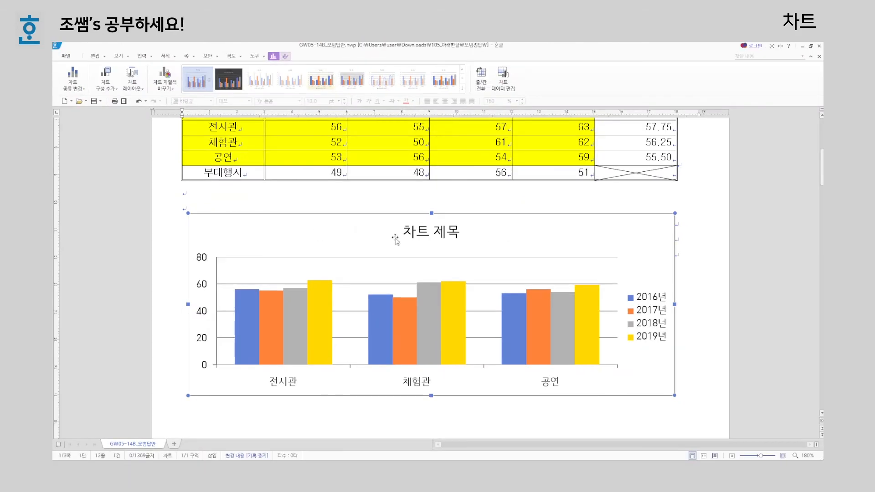
{"action": "left_click", "coordinate": [787, 433]}
Replace the chart title text with "도자비엔날레 관광객 현황"
{"action": "right_click", "coordinate": [416, 234]}
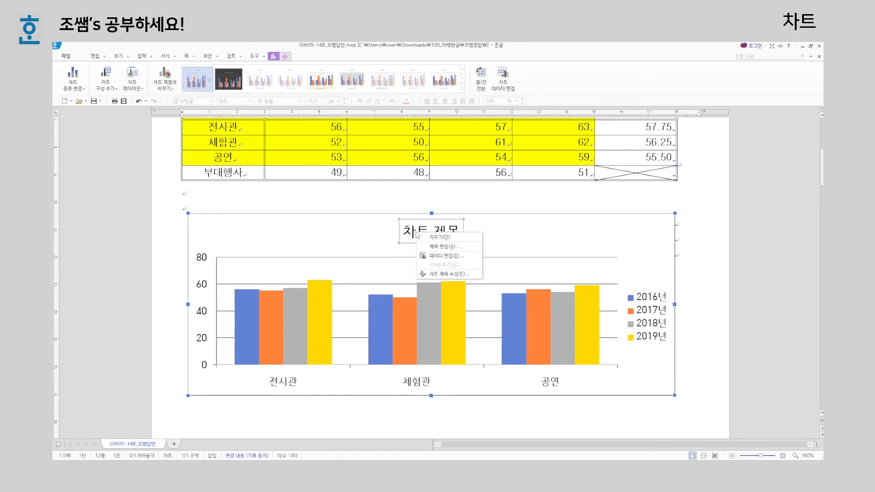
{"action": "left_click", "coordinate": [436, 250]}
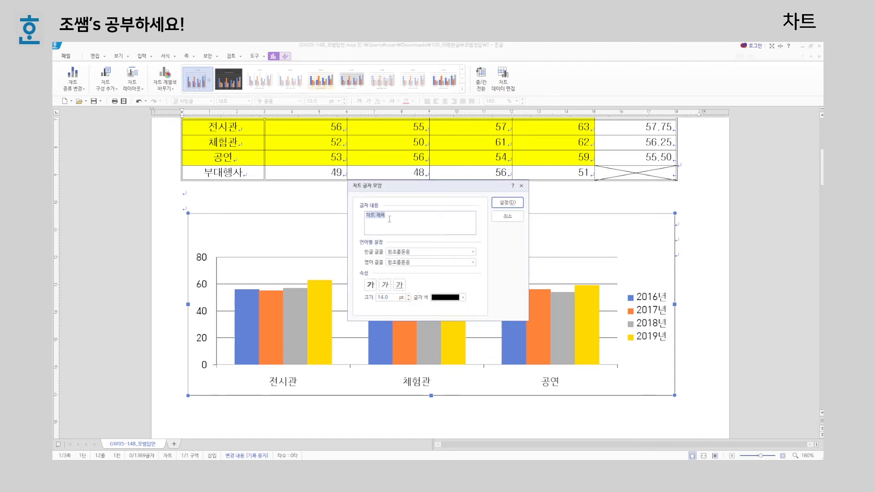
{"action": "type", "text": "ㄷ"}
{"action": "type", "text": "자비엔날레 관광객 현황"}
Format the chart title with the Korean font 굴림, bold, at 12 pt and apply the settings
{"action": "left_click", "coordinate": [473, 252]}
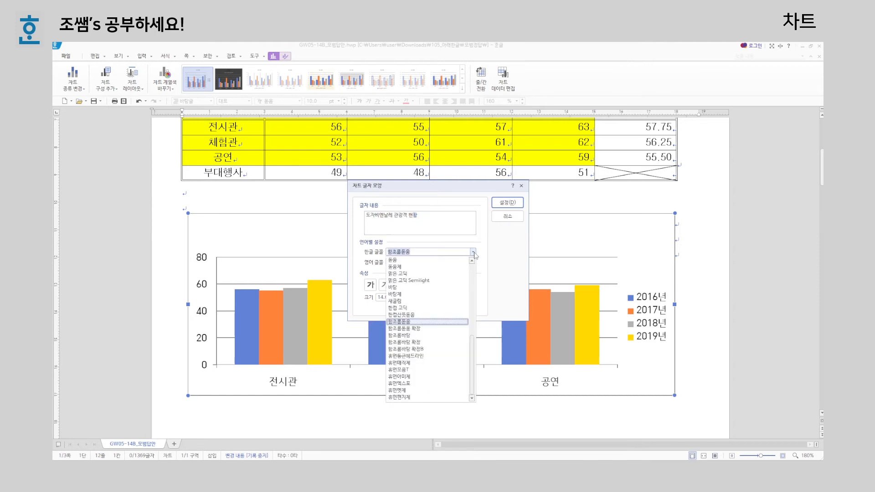
{"action": "scroll", "coordinate": [441, 354], "scroll_direction": "up", "scroll_amount": 5}
{"action": "left_click", "coordinate": [440, 349]}
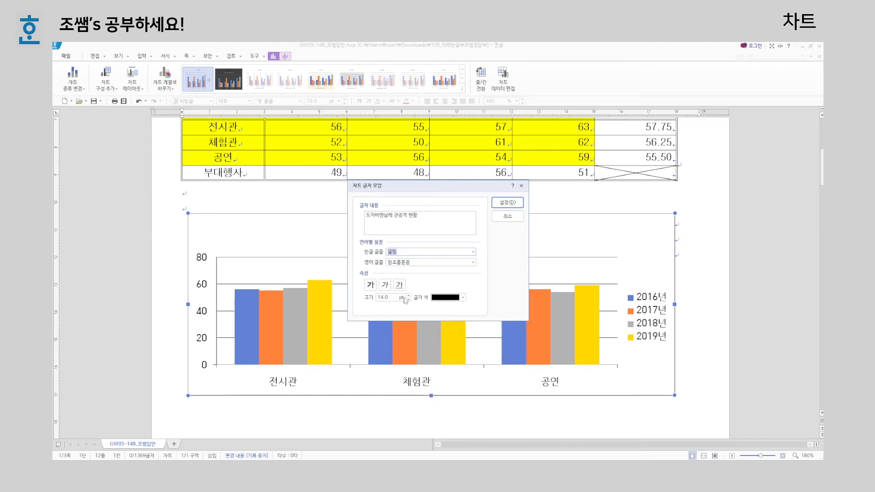
{"action": "left_click", "coordinate": [371, 285]}
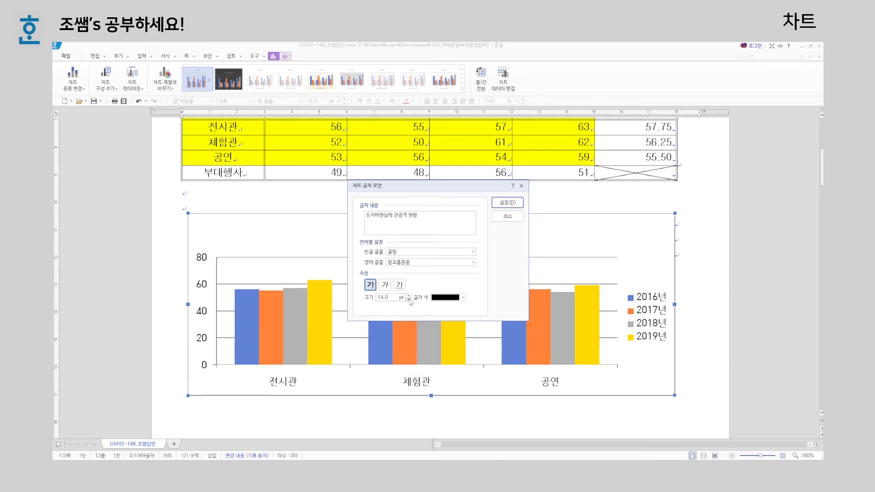
{"action": "left_click", "coordinate": [409, 299]}
{"action": "left_click", "coordinate": [408, 300]}
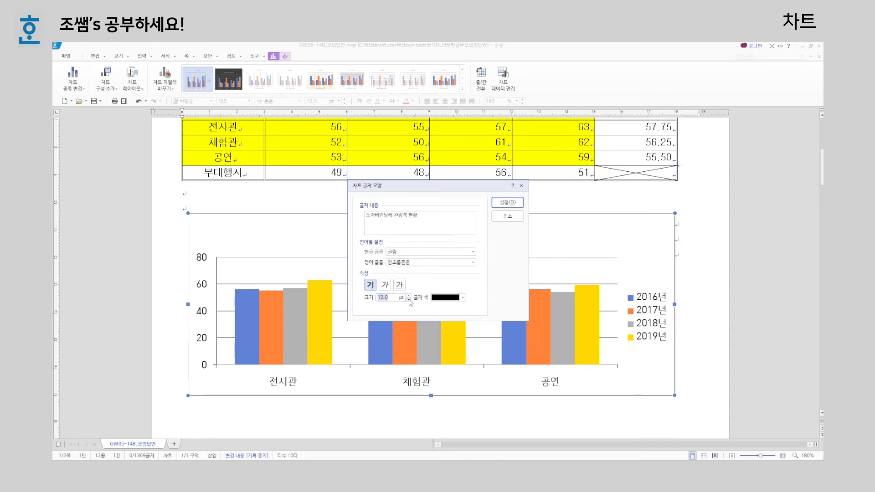
{"action": "left_click", "coordinate": [507, 202]}
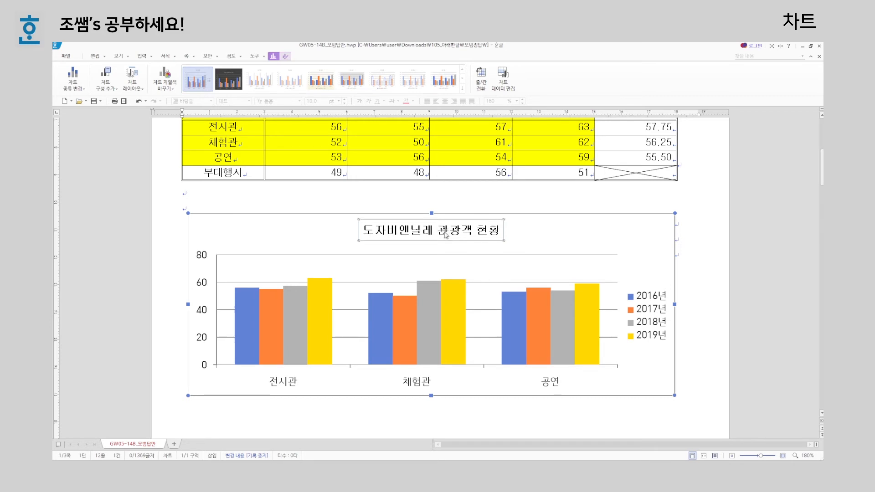
Give the chart title a white fill, a black outline and a diagonal lower-right shadow
{"action": "double_click", "coordinate": [446, 234]}
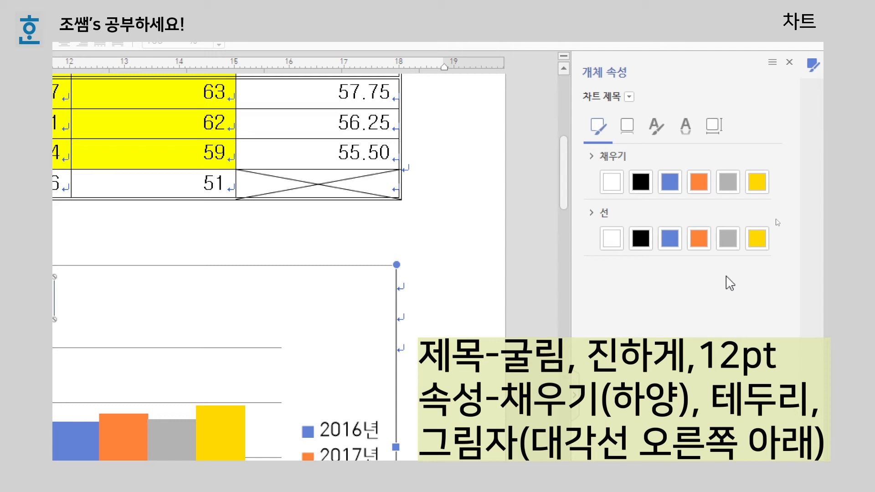
{"action": "left_click", "coordinate": [610, 186]}
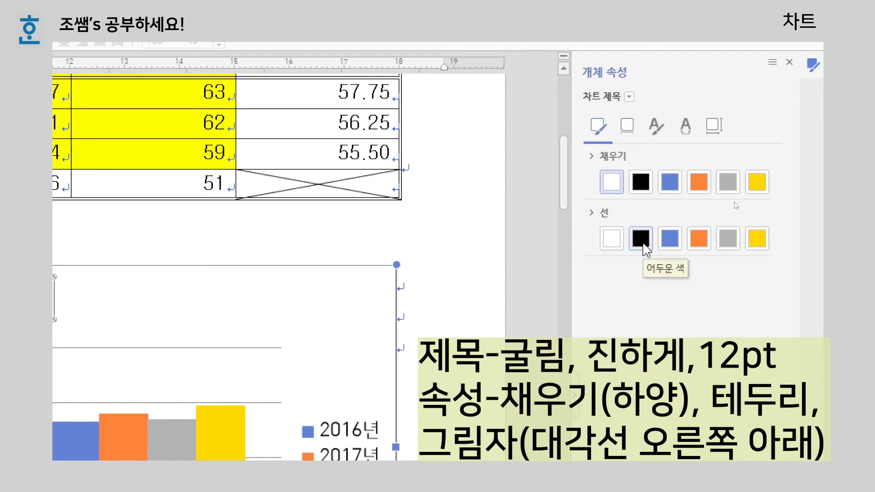
{"action": "left_click", "coordinate": [646, 246]}
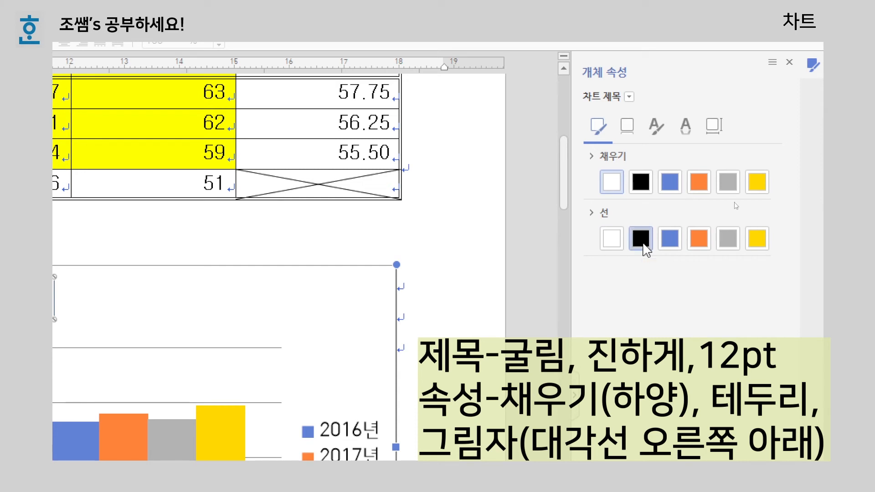
{"action": "left_click", "coordinate": [627, 126]}
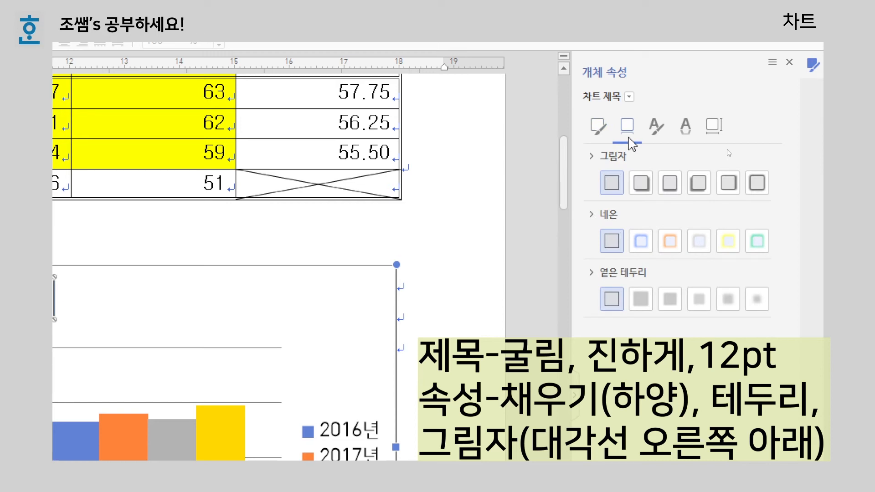
{"action": "left_click", "coordinate": [648, 188]}
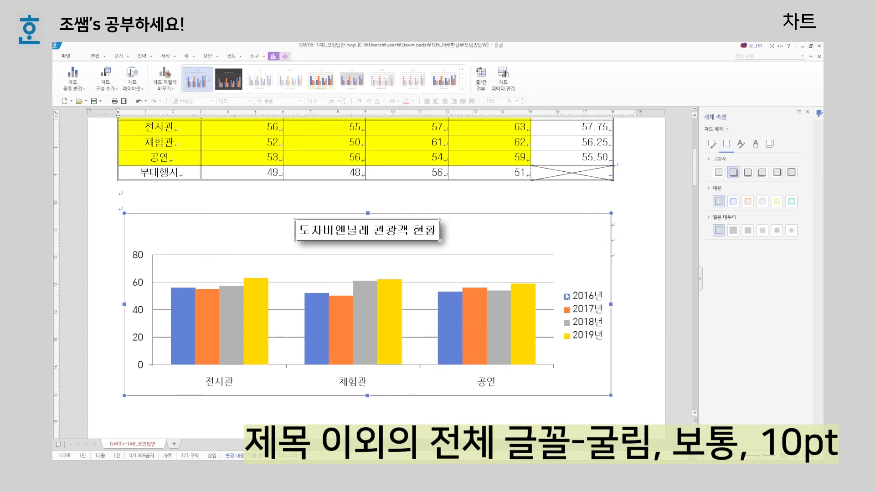
Open the character formatting of the chart legend and set its Korean font to 굴림
{"action": "right_click", "coordinate": [583, 316]}
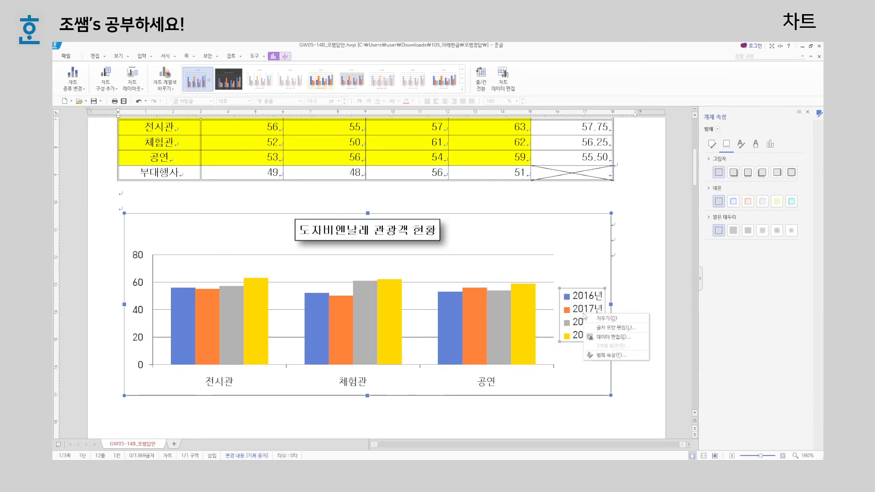
{"action": "left_click", "coordinate": [603, 329]}
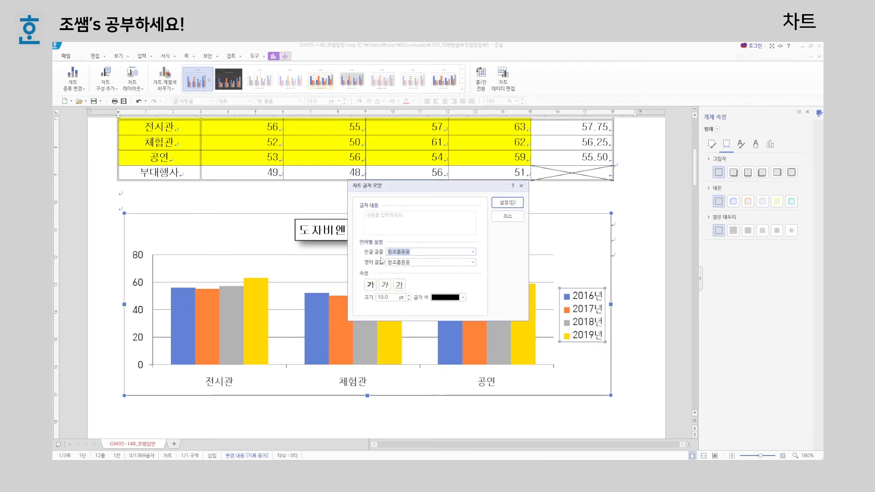
{"action": "left_click", "coordinate": [473, 252]}
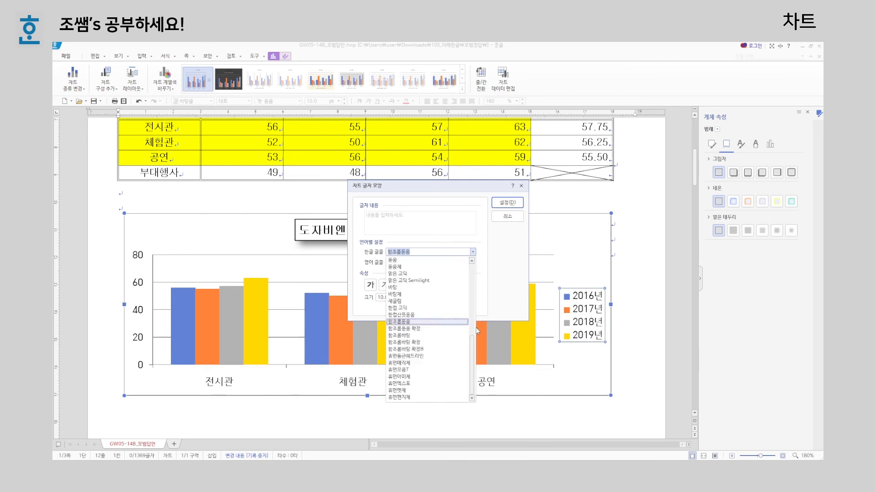
{"action": "left_click", "coordinate": [472, 261]}
{"action": "left_click", "coordinate": [472, 260]}
{"action": "left_click", "coordinate": [472, 260]}
{"action": "left_click", "coordinate": [472, 262]}
{"action": "left_click", "coordinate": [459, 295]}
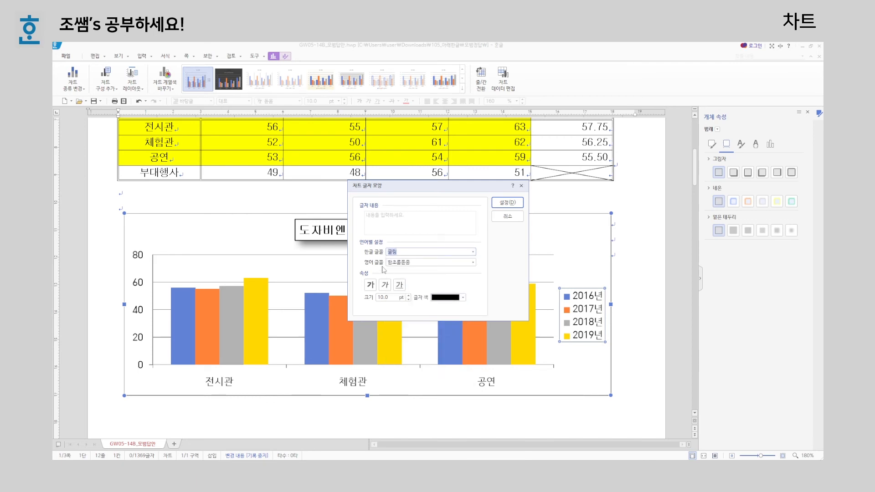
Set the legend's English font to 굴림, apply it, and give the legend a black outline
{"action": "left_click", "coordinate": [473, 263]}
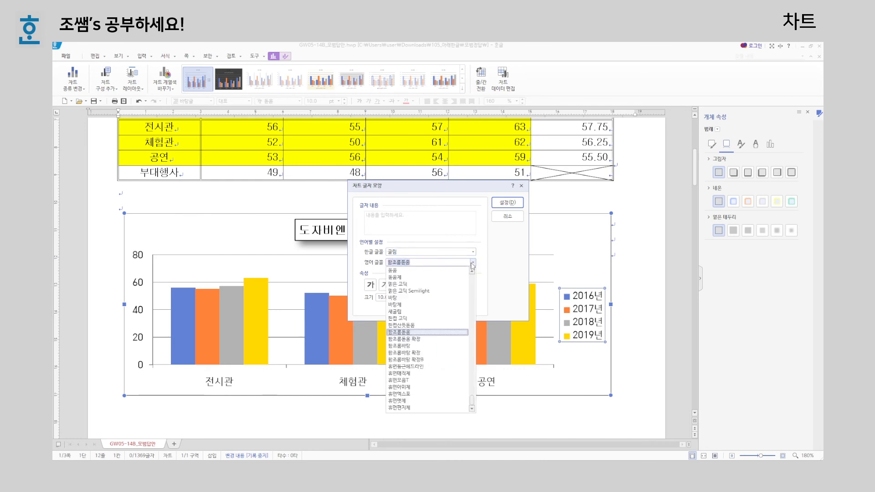
{"action": "scroll", "coordinate": [414, 281], "scroll_direction": "up", "scroll_amount": 5}
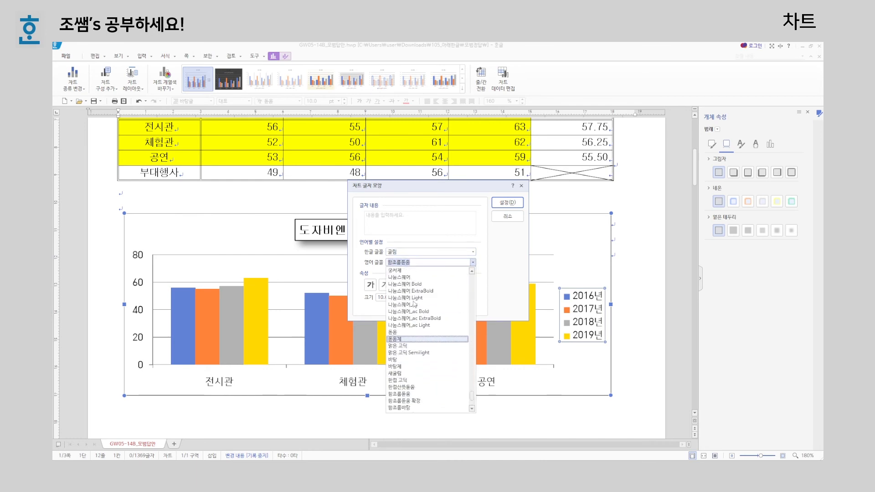
{"action": "left_click", "coordinate": [412, 291]}
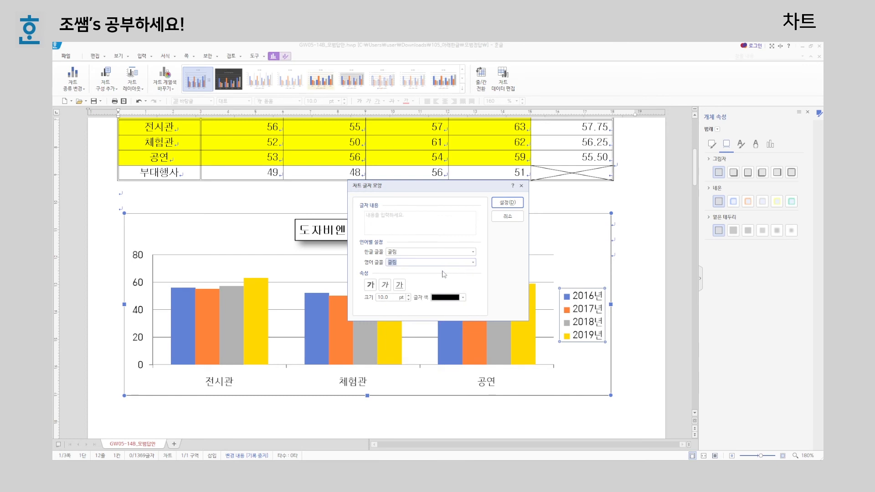
{"action": "left_click", "coordinate": [510, 203]}
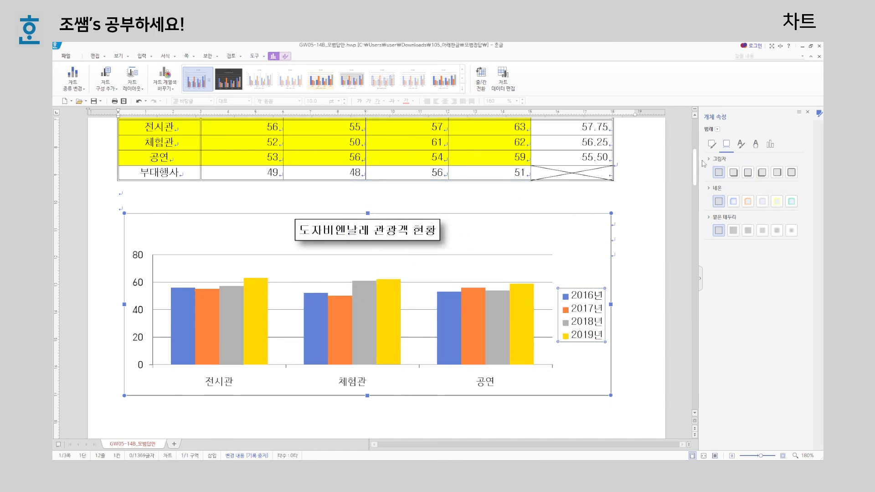
{"action": "left_click", "coordinate": [712, 146]}
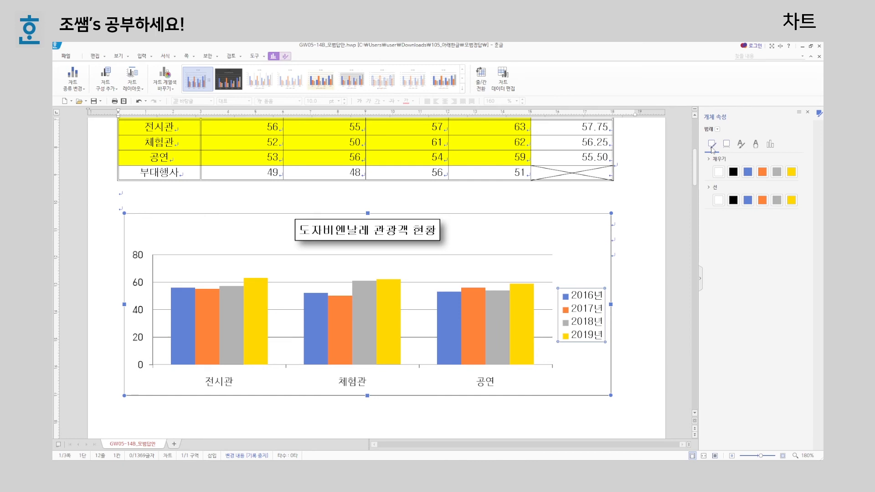
{"action": "left_click", "coordinate": [733, 200]}
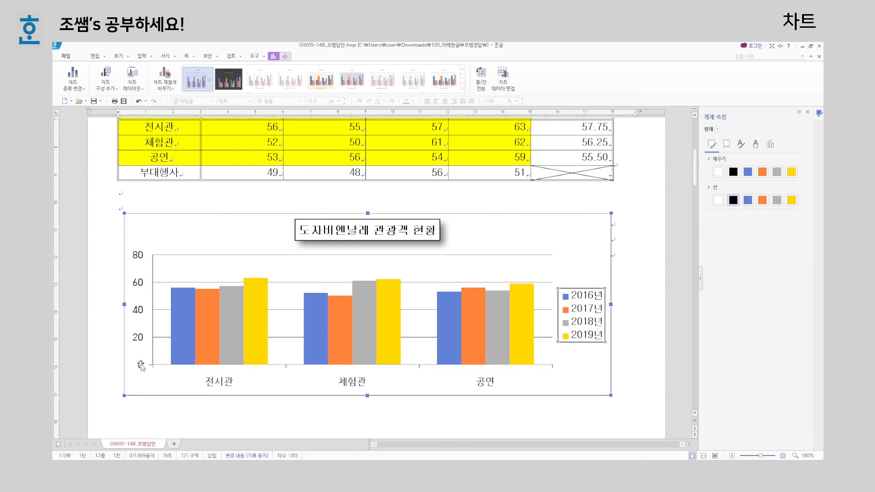
Set both the Korean and English fonts of the vertical value axis labels to 굴림, and open the axis properties (축 속성)
{"action": "left_click", "coordinate": [138, 283]}
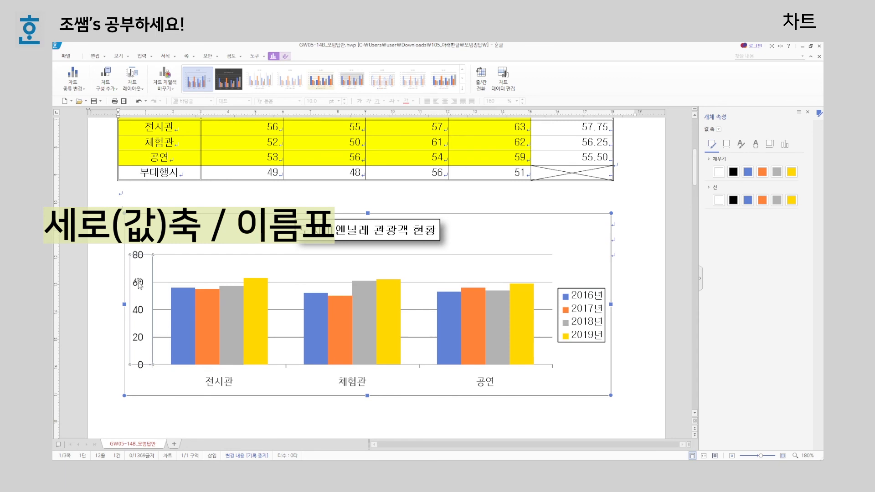
{"action": "right_click", "coordinate": [139, 283]}
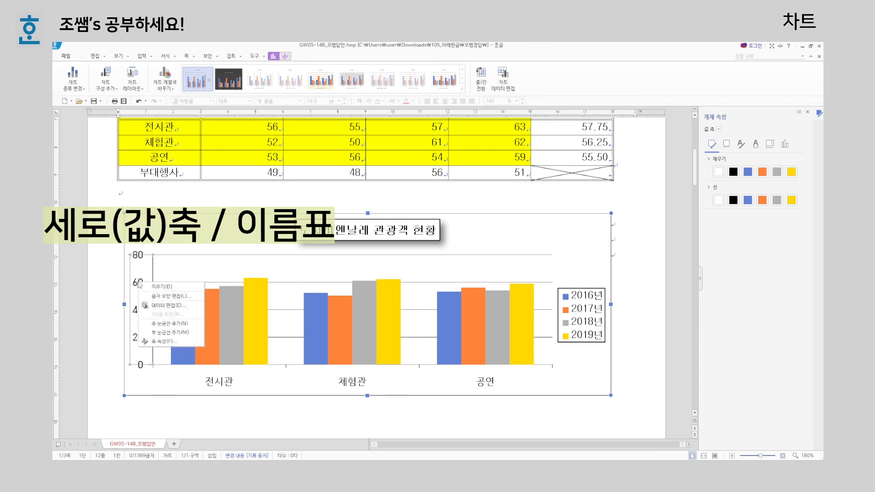
{"action": "left_click", "coordinate": [167, 296]}
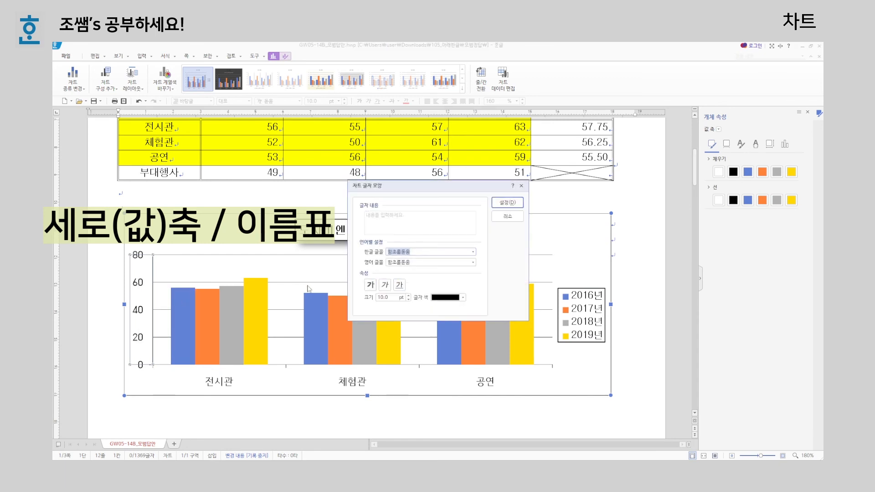
{"action": "left_click", "coordinate": [473, 252]}
{"action": "scroll", "coordinate": [431, 281], "scroll_direction": "up", "scroll_amount": 3}
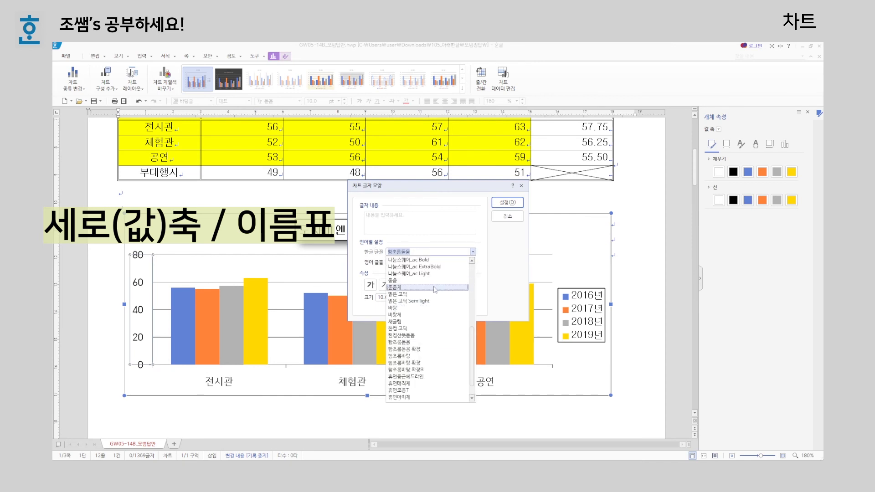
{"action": "scroll", "coordinate": [430, 278], "scroll_direction": "up", "scroll_amount": 2}
{"action": "left_click", "coordinate": [430, 279]}
{"action": "left_click", "coordinate": [473, 262]}
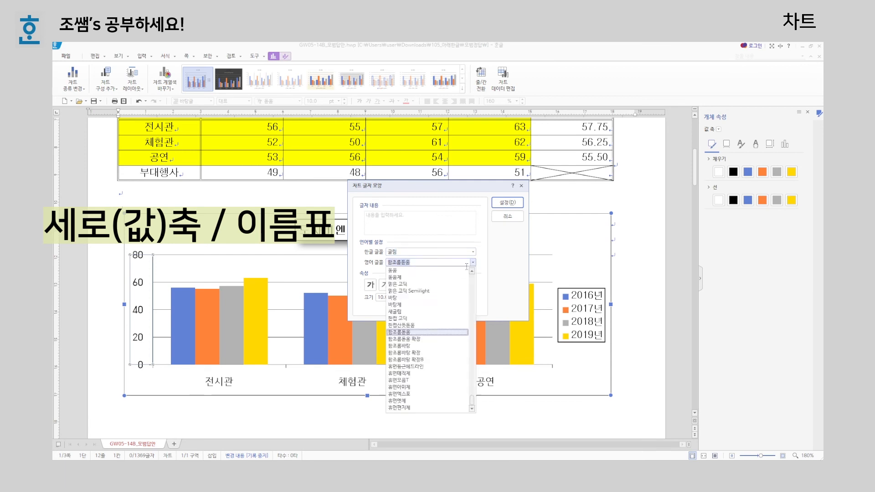
{"action": "scroll", "coordinate": [435, 303], "scroll_direction": "up", "scroll_amount": 3}
{"action": "scroll", "coordinate": [435, 305], "scroll_direction": "up", "scroll_amount": 2}
{"action": "left_click", "coordinate": [433, 292]}
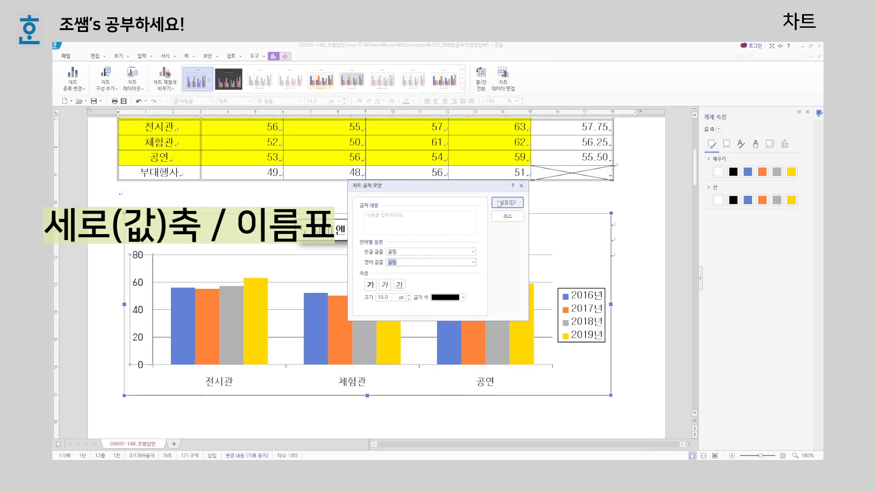
{"action": "left_click", "coordinate": [499, 204]}
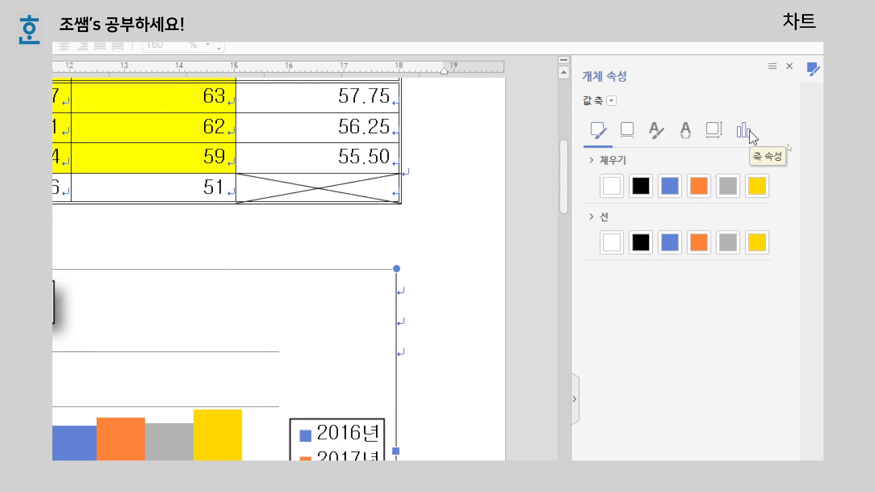
{"action": "left_click", "coordinate": [744, 133]}
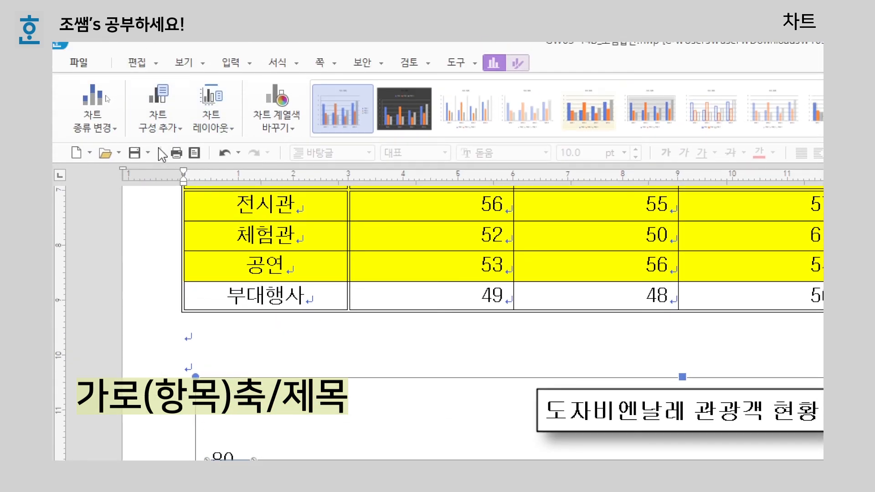
Add a primary vertical (기본 세로) axis title to the chart
{"action": "left_click", "coordinate": [108, 87]}
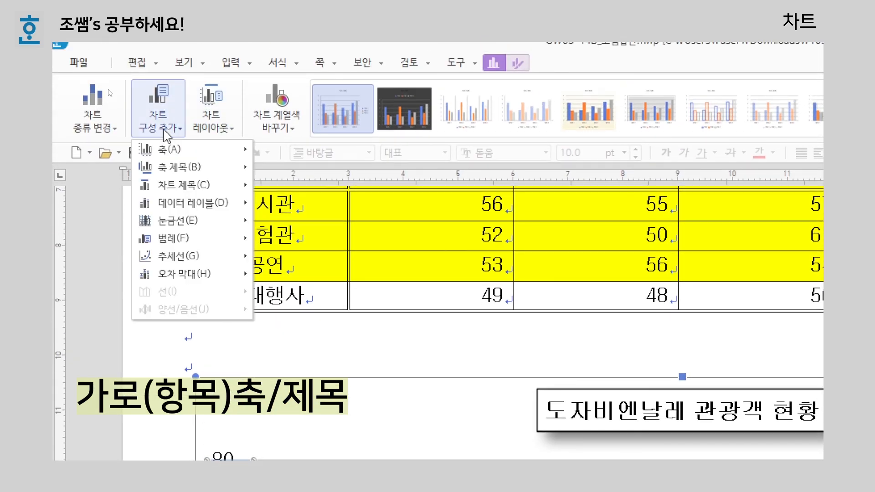
{"action": "mouse_move", "coordinate": [174, 173]}
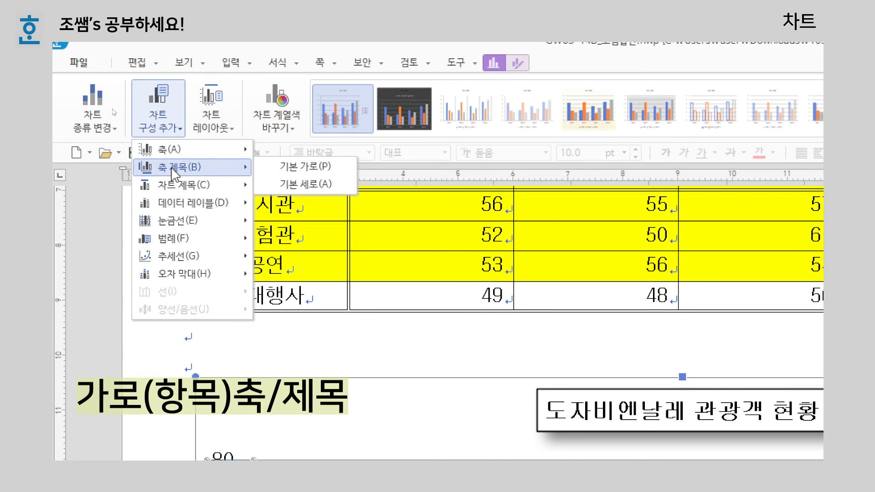
{"action": "left_click", "coordinate": [321, 190]}
{"action": "scroll", "coordinate": [352, 416], "scroll_direction": "down", "scroll_amount": 4}
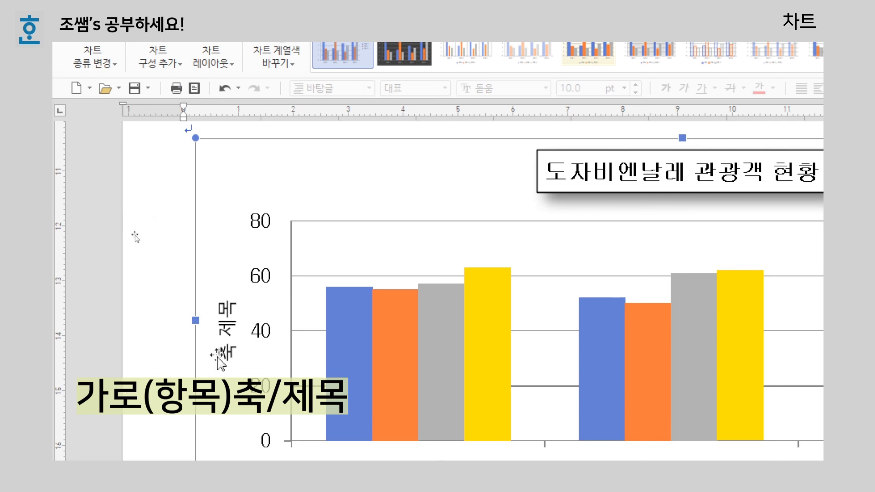
Change the text of the vertical axis title to "(단위 : 천 명)" in its character formatting
{"action": "left_click", "coordinate": [229, 327]}
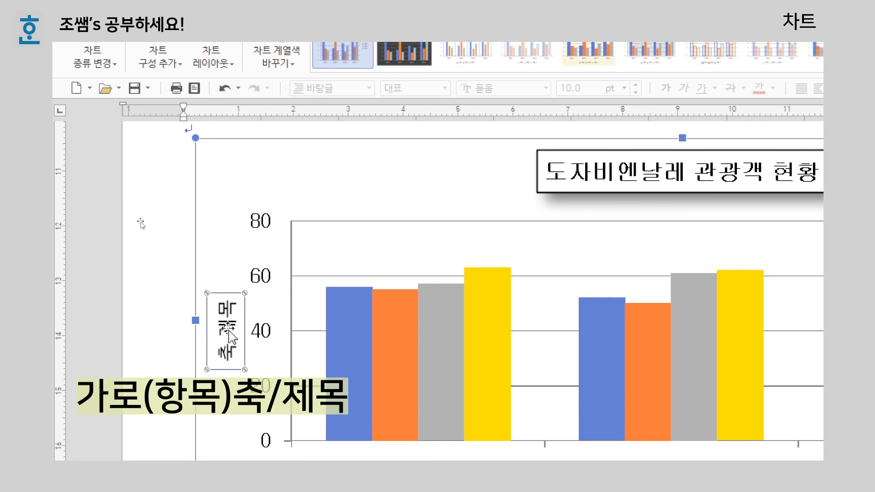
{"action": "right_click", "coordinate": [228, 327]}
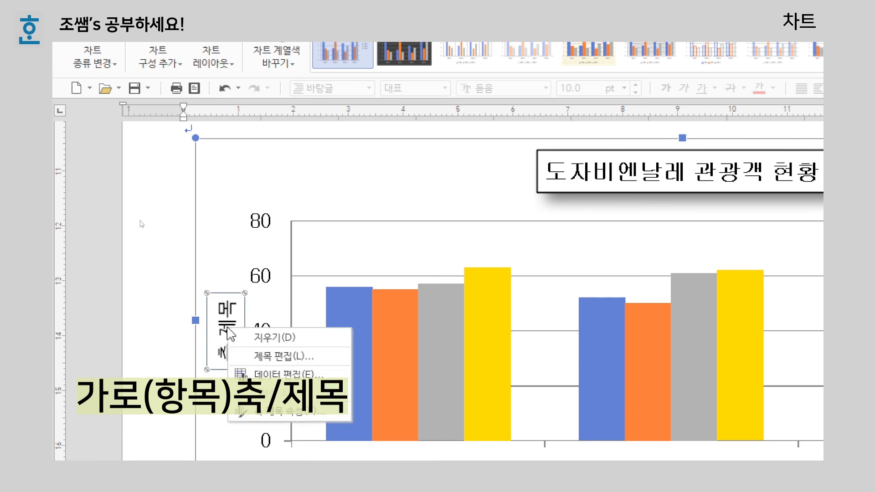
{"action": "left_click", "coordinate": [265, 359]}
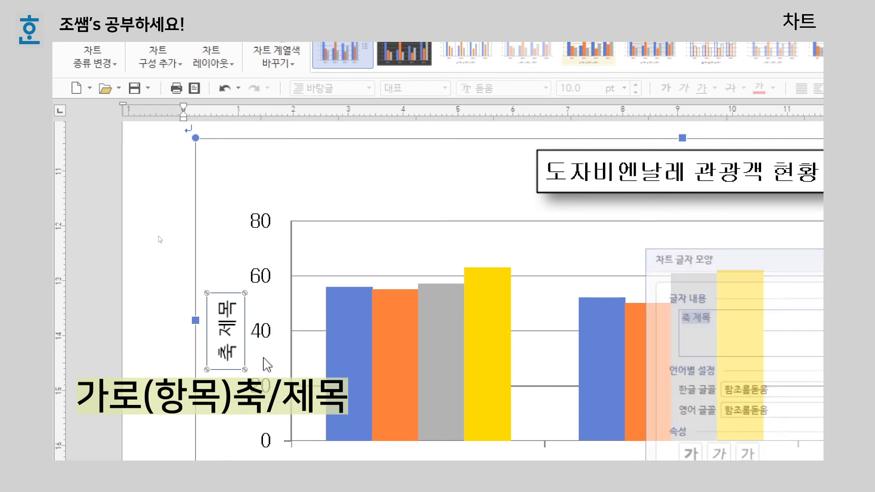
{"action": "left_click_drag", "start_coordinate": [722, 254], "coordinate": [408, 151]}
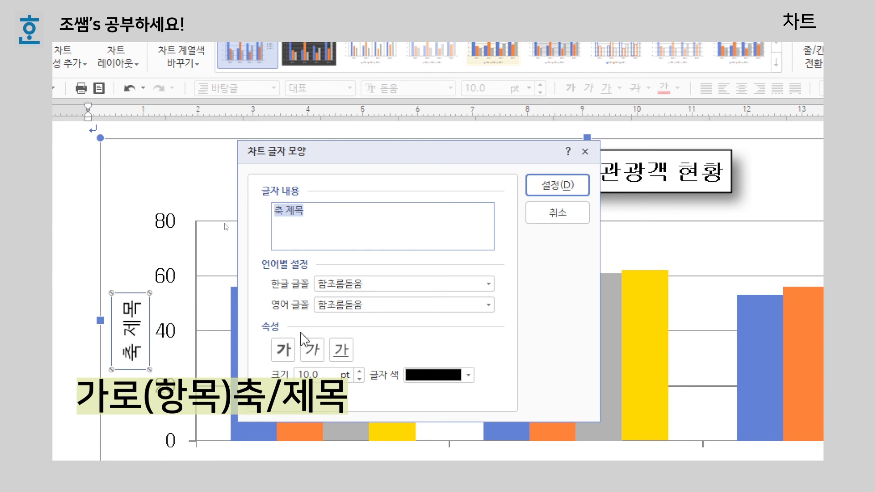
{"action": "type", "text": "(단위 : 천 명)"}
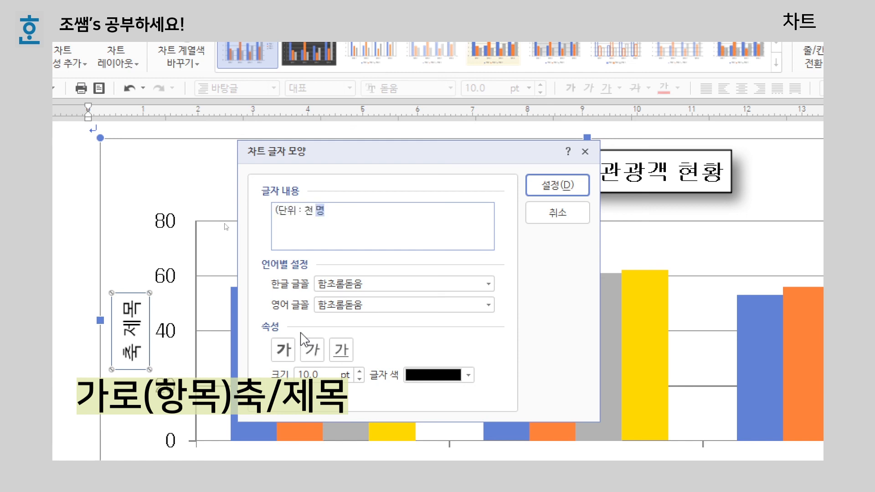
Set the vertical axis title's Korean font to 굴림 and apply the character formatting
{"action": "left_click", "coordinate": [488, 285]}
{"action": "scroll", "coordinate": [353, 387], "scroll_direction": "up", "scroll_amount": 5}
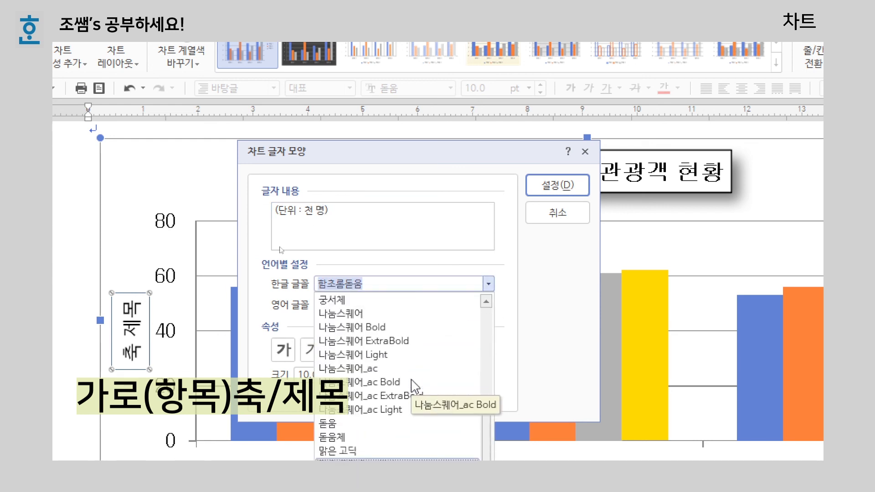
{"action": "left_click", "coordinate": [337, 341]}
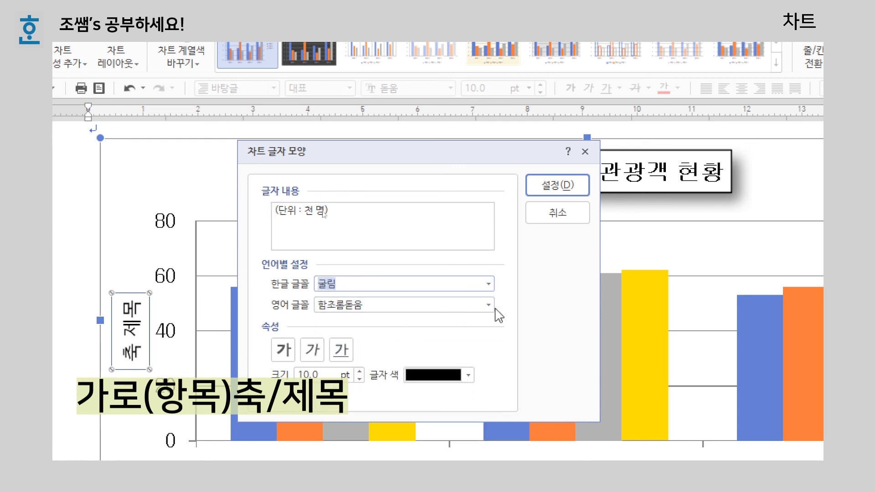
{"action": "left_click", "coordinate": [557, 185]}
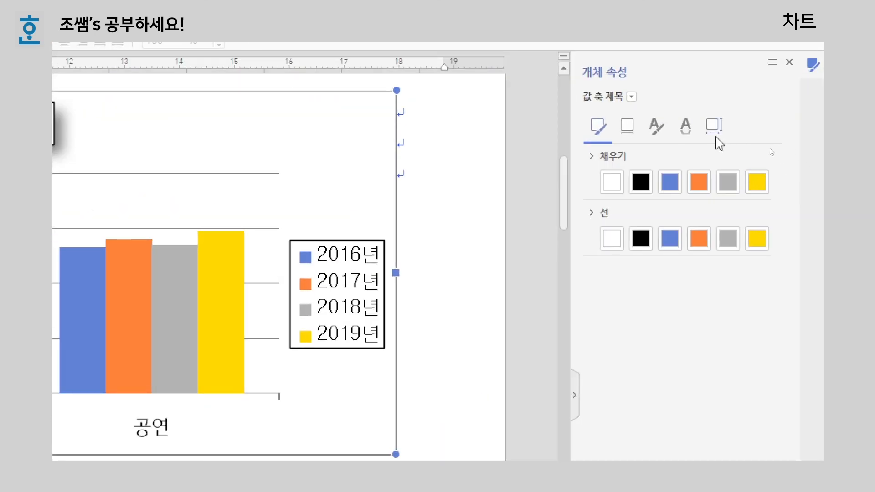
Change the vertical axis title's text direction (글자 방향) to horizontal (가로) in its text box properties
{"action": "left_click", "coordinate": [713, 132]}
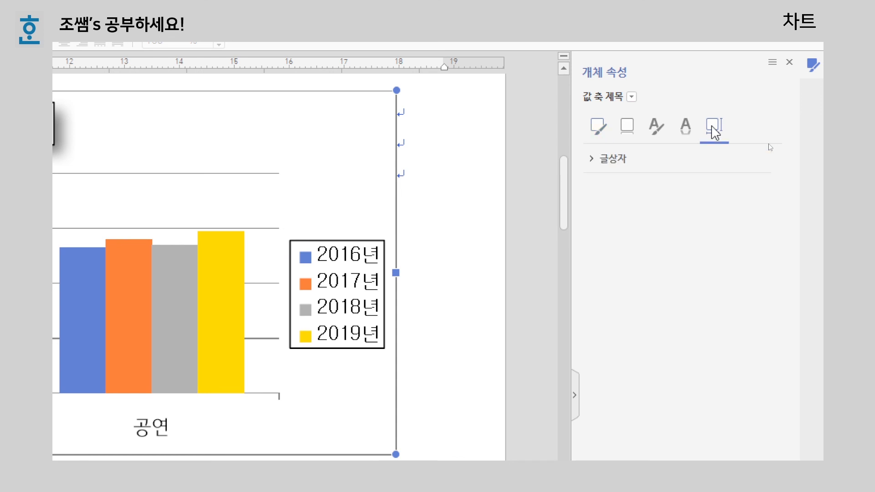
{"action": "left_click", "coordinate": [591, 161]}
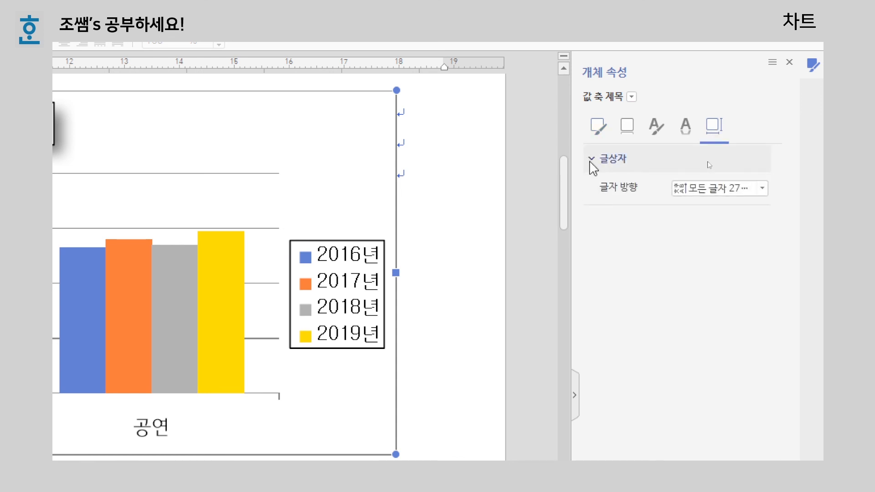
{"action": "left_click", "coordinate": [762, 188]}
{"action": "left_click", "coordinate": [750, 212]}
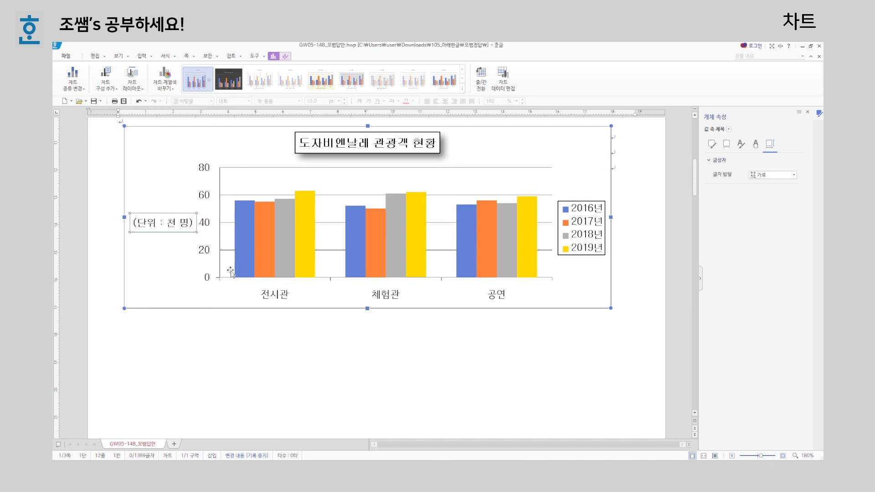
Open the character formatting of the horizontal category axis labels and choose their Korean font
{"action": "left_click", "coordinate": [270, 298]}
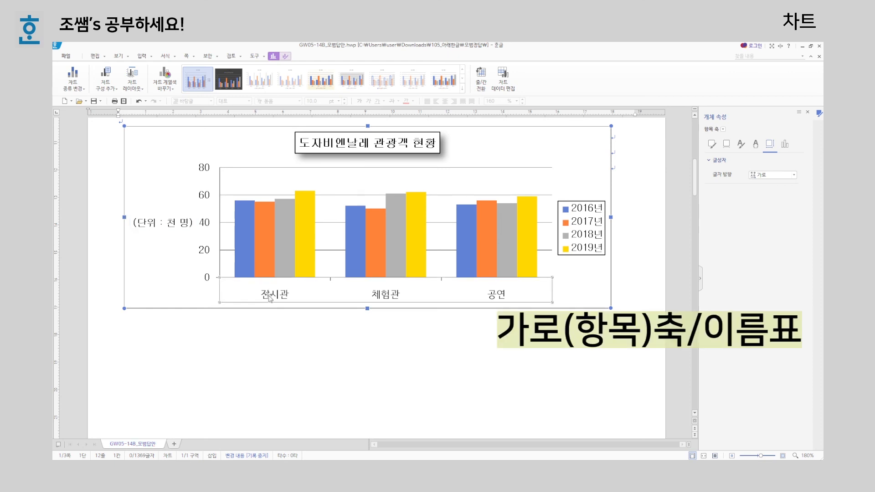
{"action": "right_click", "coordinate": [270, 299]}
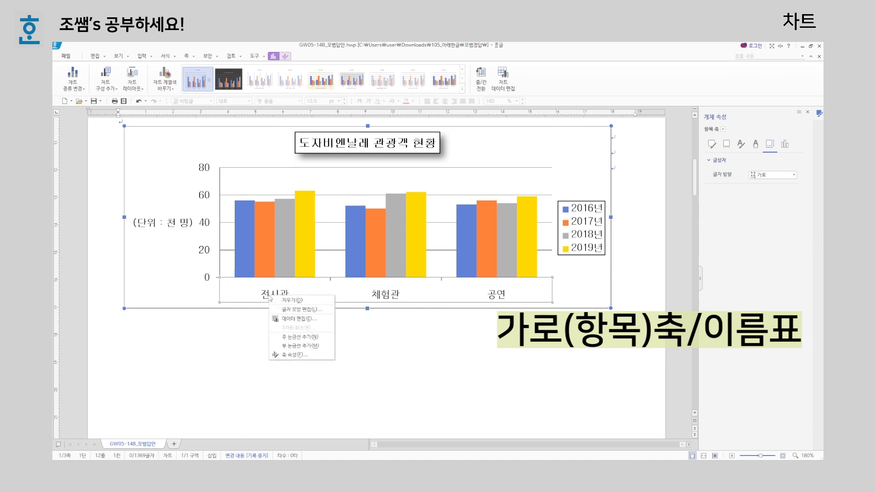
{"action": "left_click", "coordinate": [299, 308]}
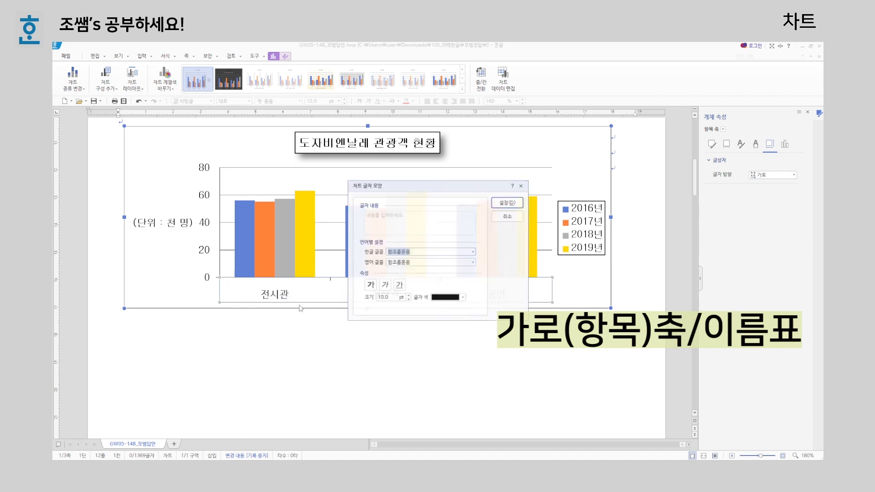
{"action": "left_click", "coordinate": [472, 252]}
{"action": "scroll", "coordinate": [428, 319], "scroll_direction": "up", "scroll_amount": 3}
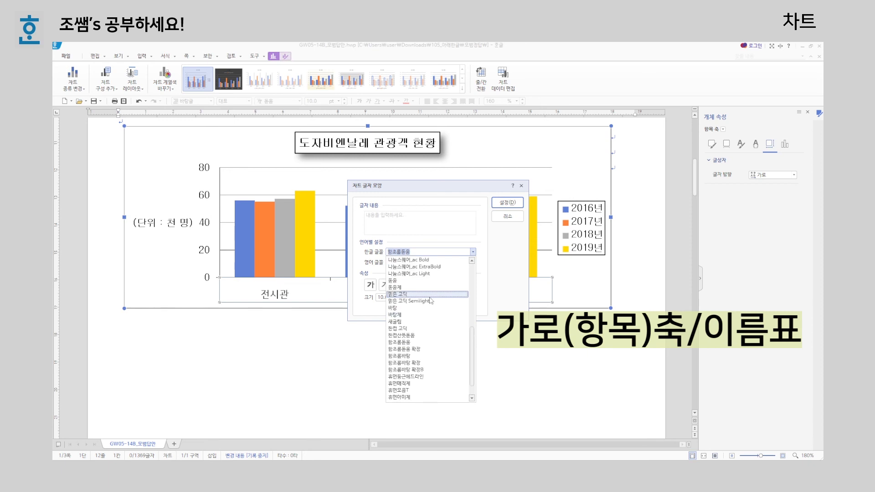
{"action": "scroll", "coordinate": [430, 297], "scroll_direction": "up", "scroll_amount": 1}
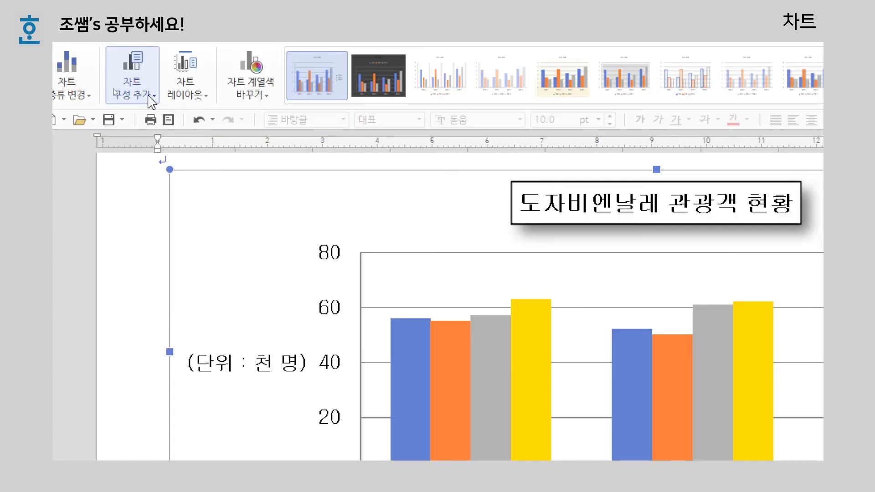
Open the choice of chart elements that can be added to the chart (차트 구성 추가)
{"action": "left_click", "coordinate": [114, 89]}
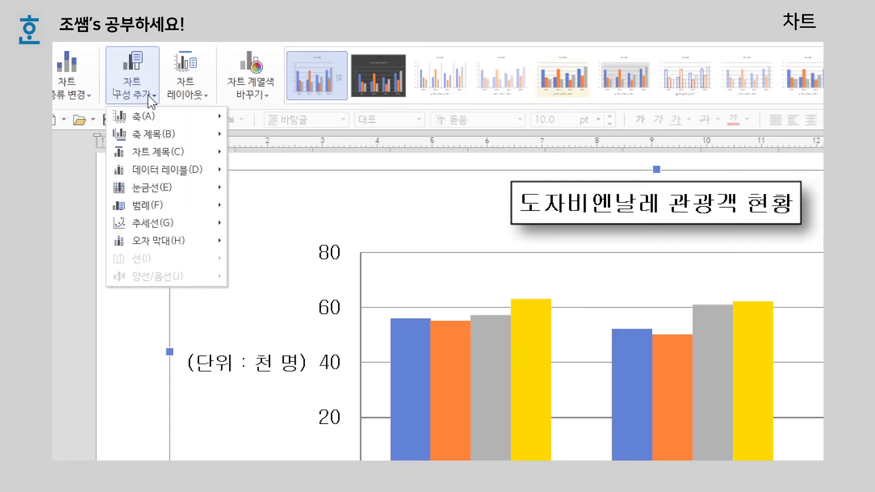